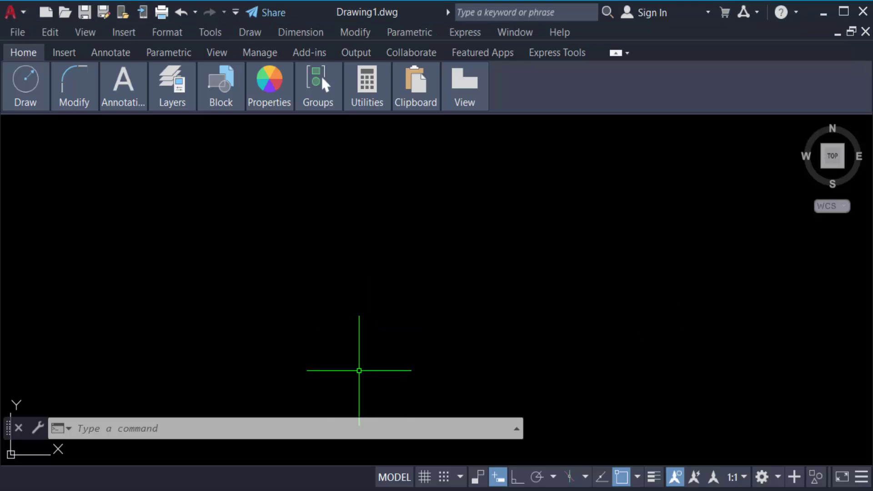
Step: Draw a single 100-unit line from a picked start point using the L command
left_click(309, 425)
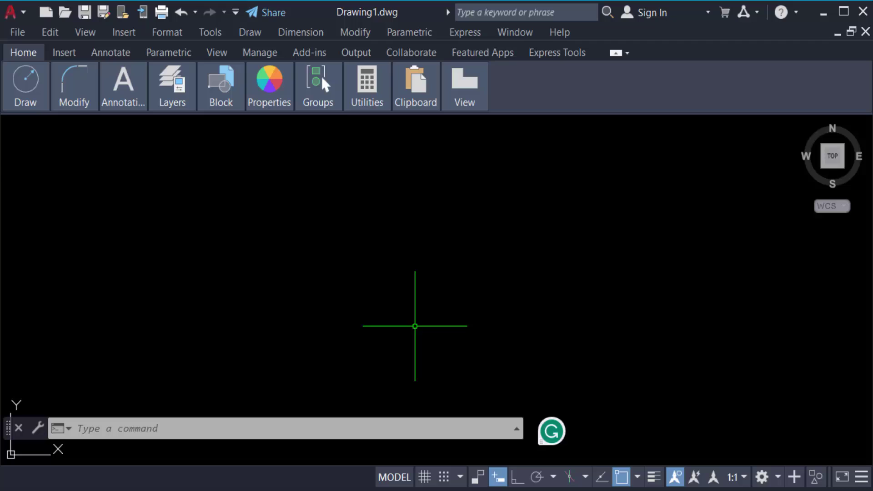
type("L")
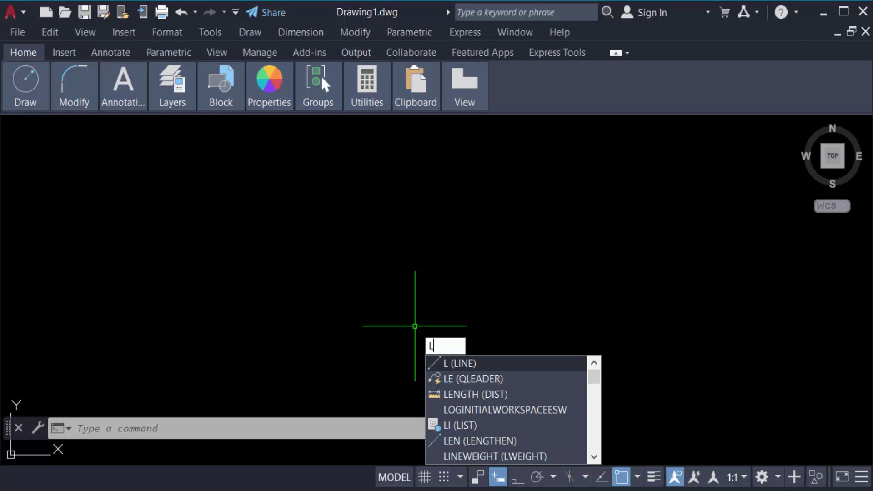
key("Return")
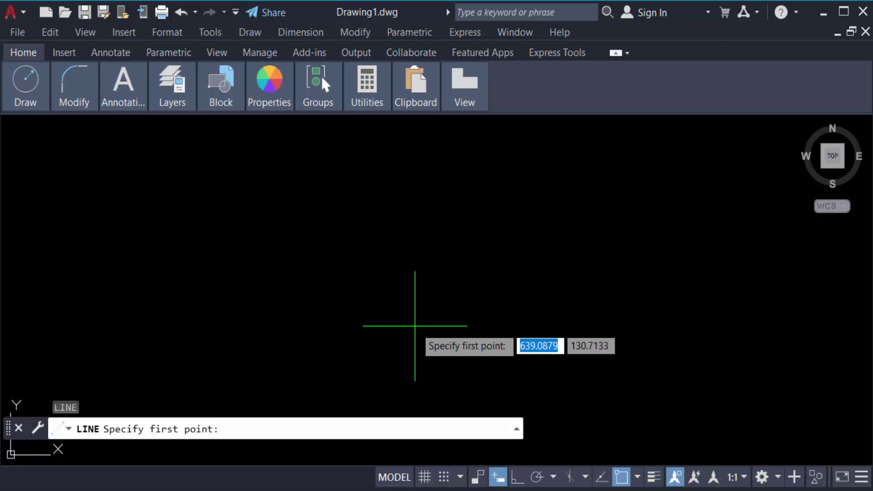
left_click(374, 309)
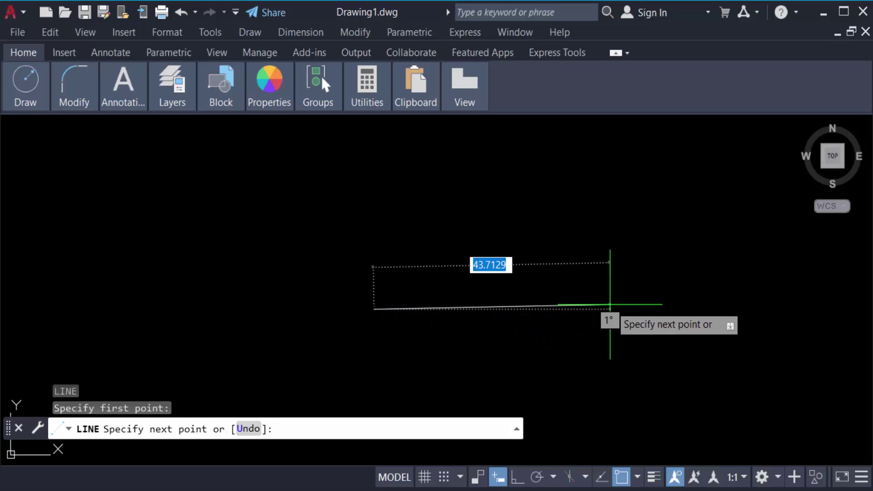
type("100")
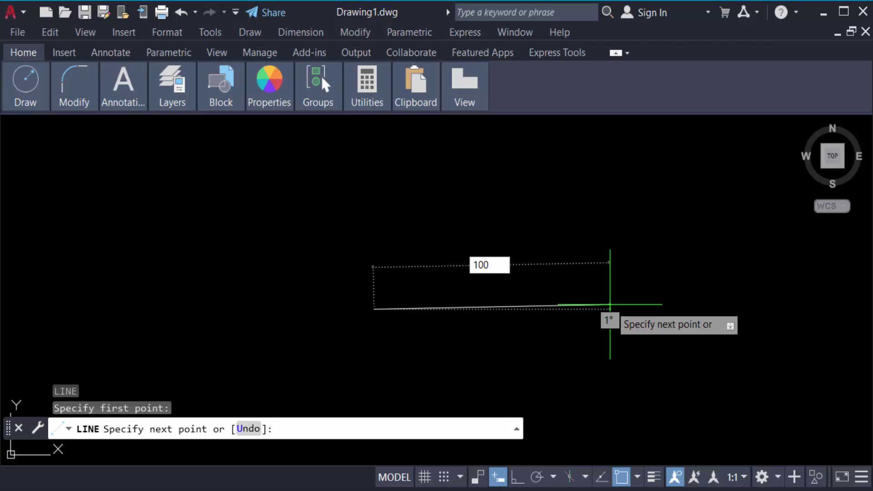
key("Return")
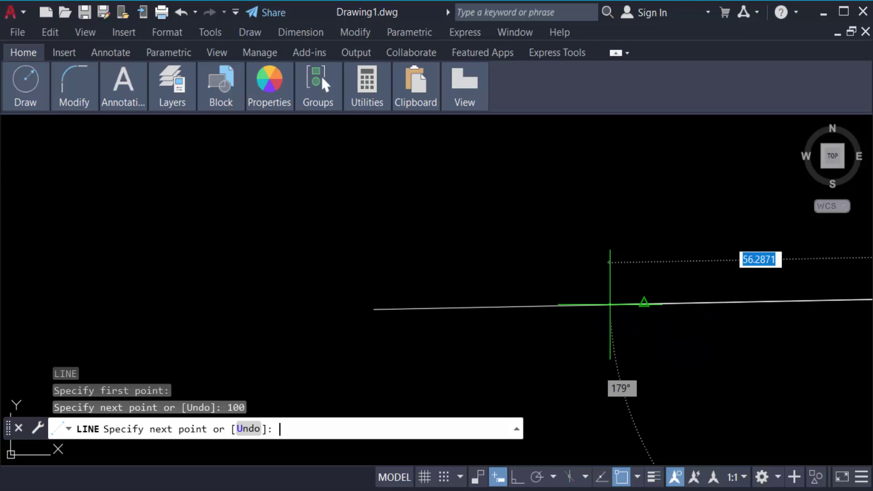
key("Return")
scroll(288, 310, "down", 1)
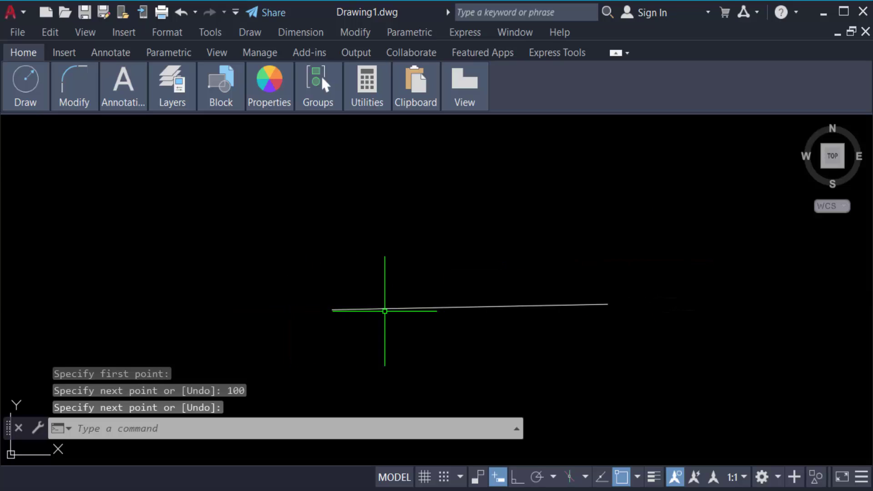
scroll(383, 308, "up", 2)
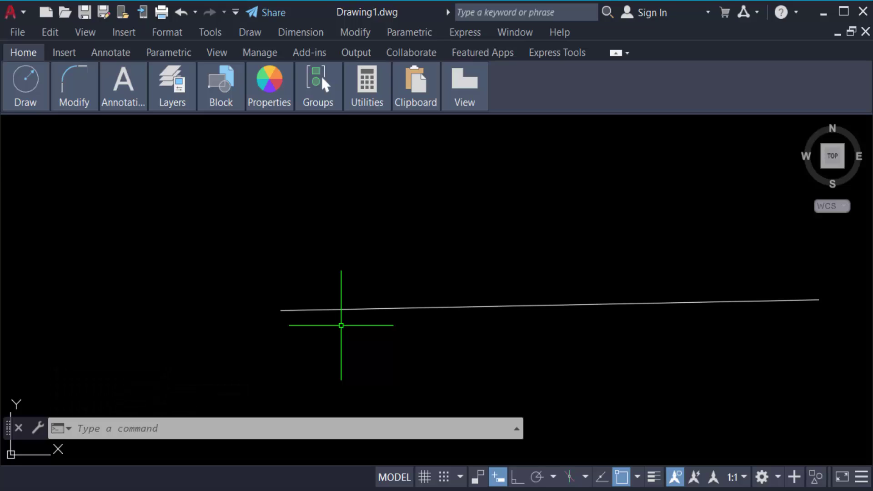
Step: Align the UCS to the base line using the Object option
type("UCS")
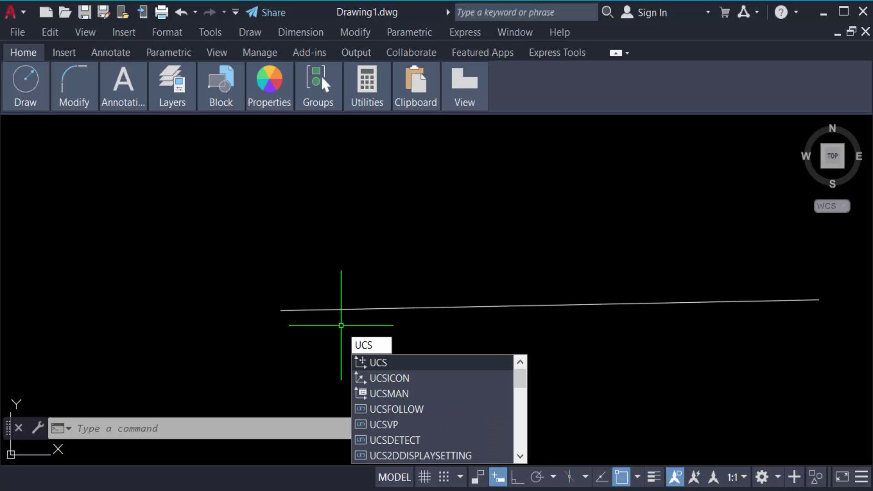
key("Return")
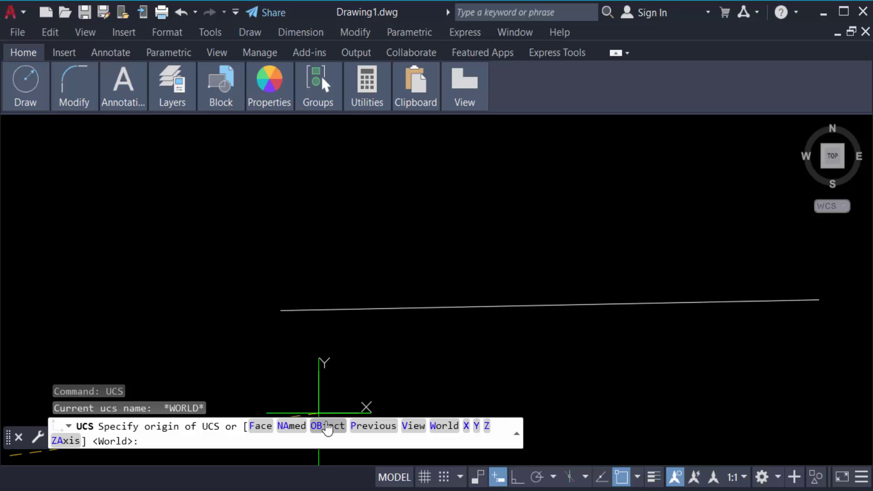
left_click(326, 428)
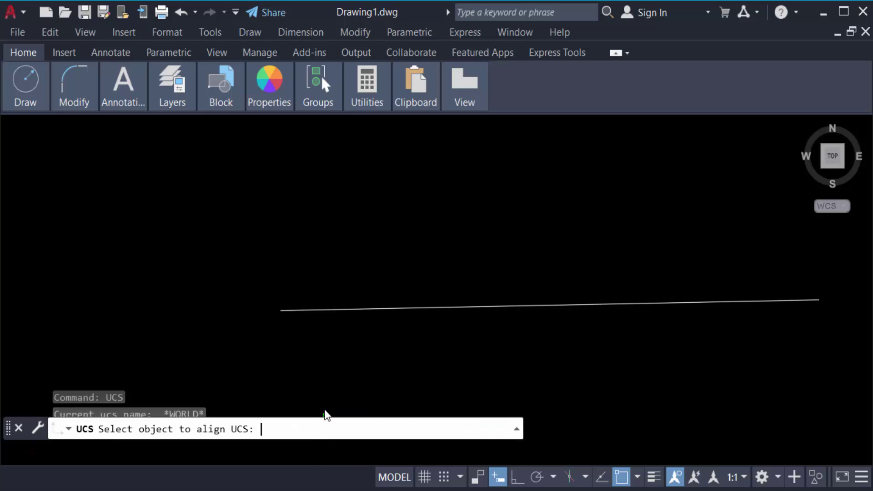
left_click(356, 308)
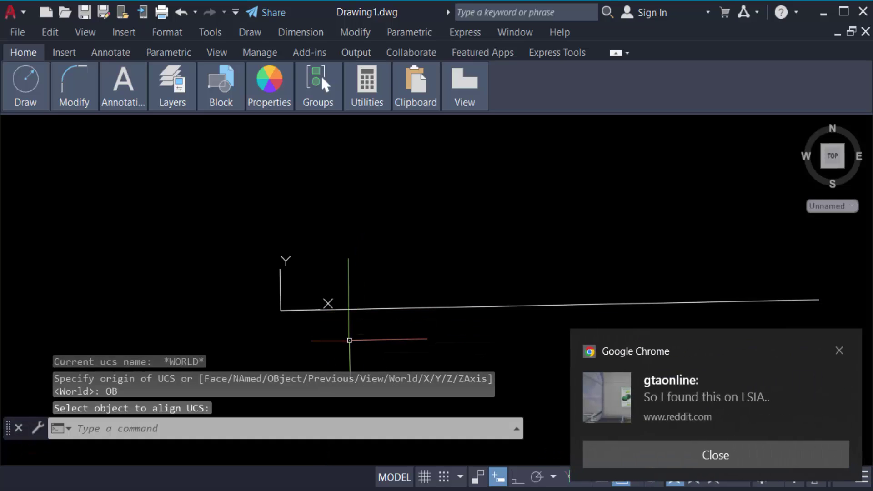
Step: Dismiss the browser notification and zoom to bring the drawing back into view
left_click(838, 350)
scroll(273, 321, "up", 2)
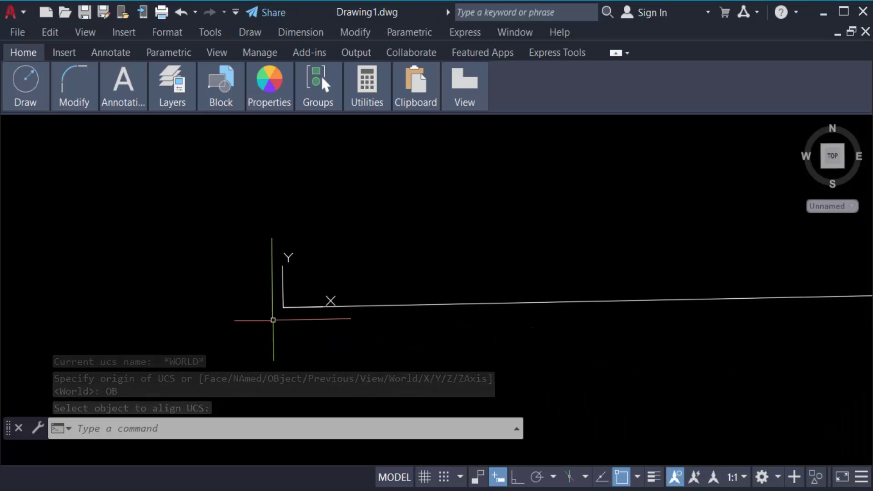
scroll(289, 320, "down", 1)
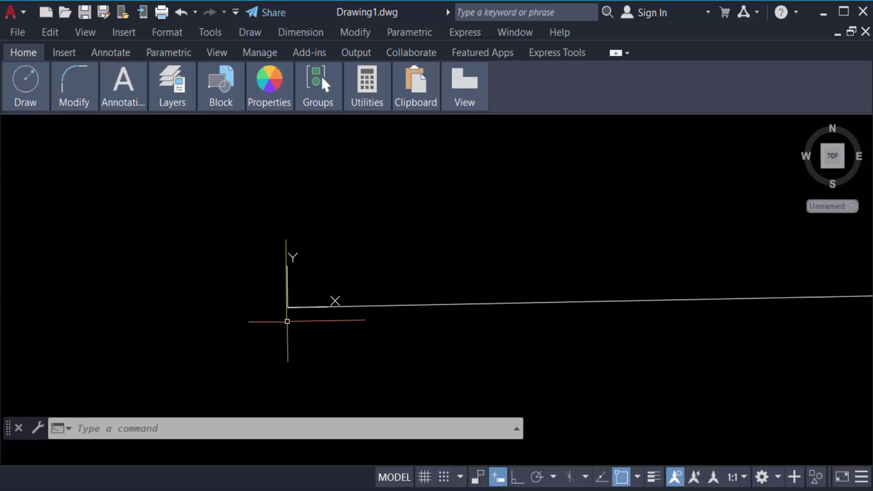
scroll(271, 328, "down", 1)
scroll(287, 322, "up", 1)
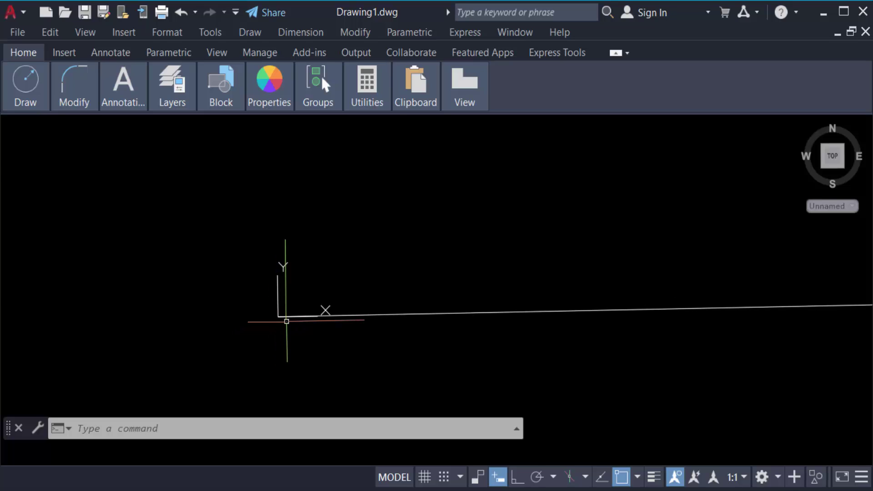
Step: Start a new line snapped to the base line's left endpoint
key("Escape")
key("Escape")
key("Escape")
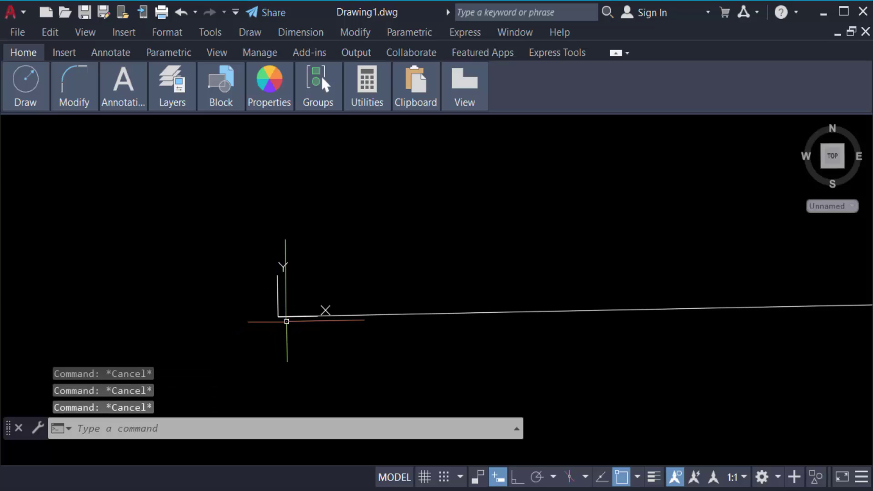
type("L")
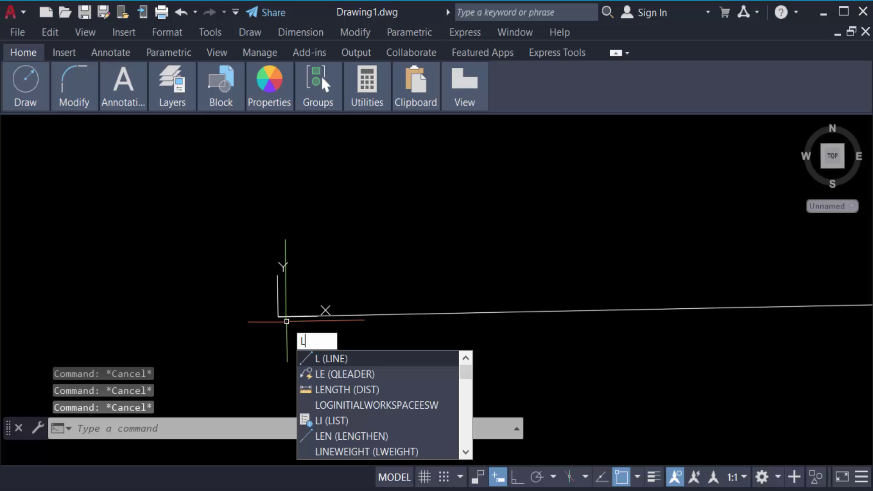
key("Return")
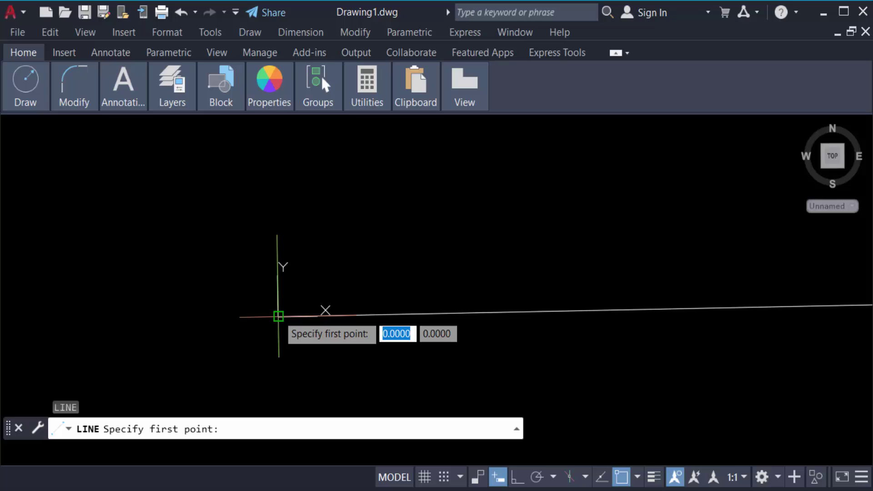
left_click(278, 316)
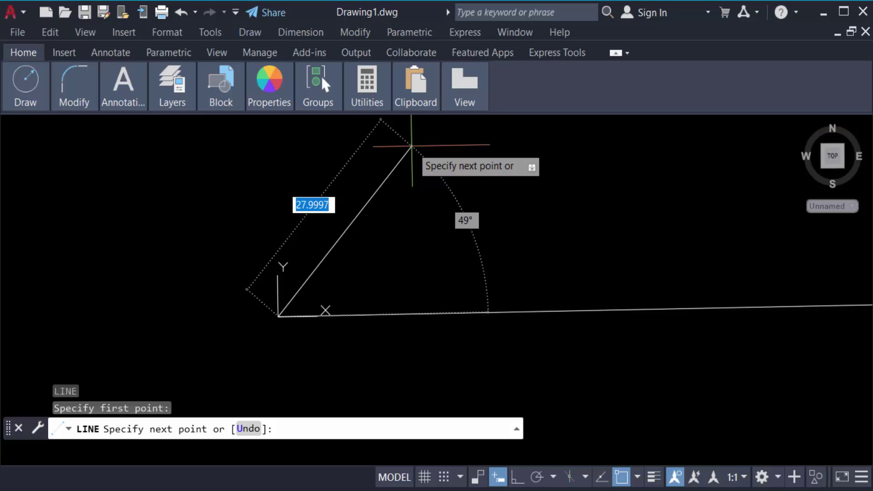
Step: Finish the line with length 50 at a 60° angle, then end the LINE command
type("50")
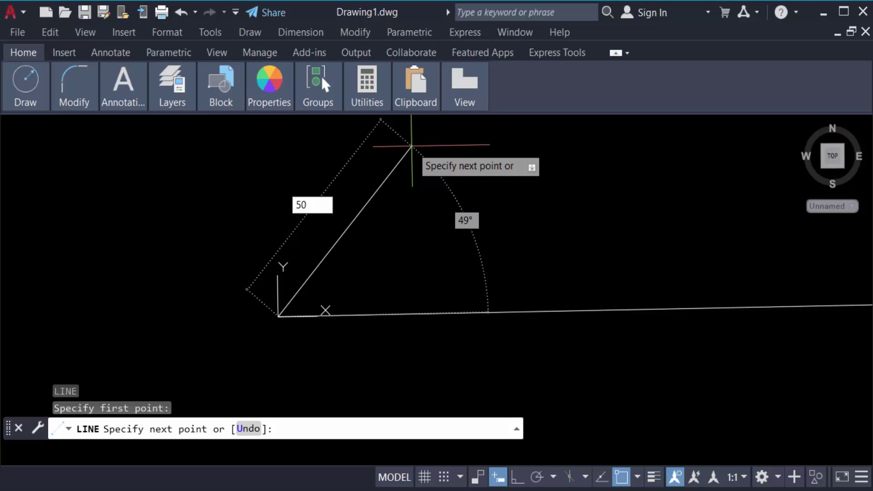
key("Tab")
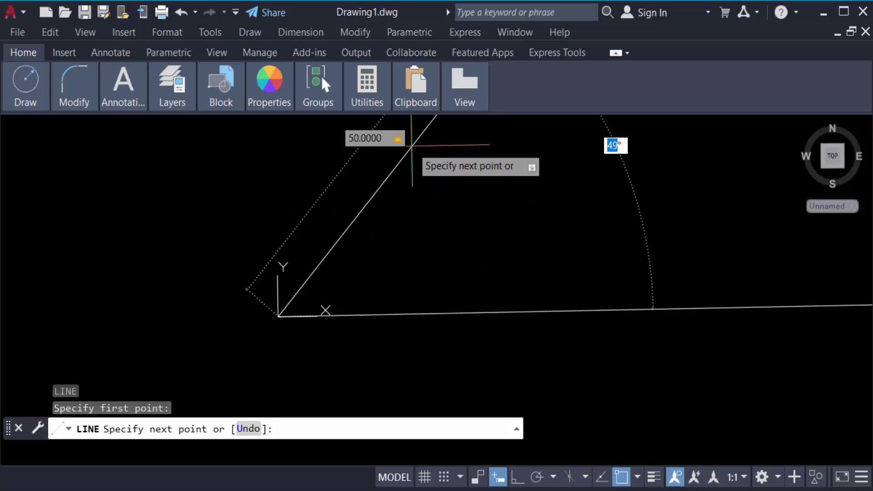
scroll(409, 229, "down", 2)
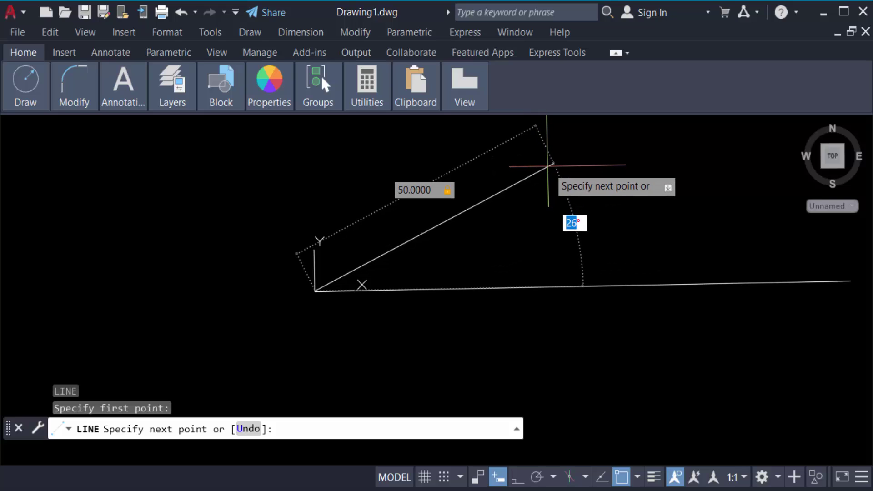
type("60")
key("Return")
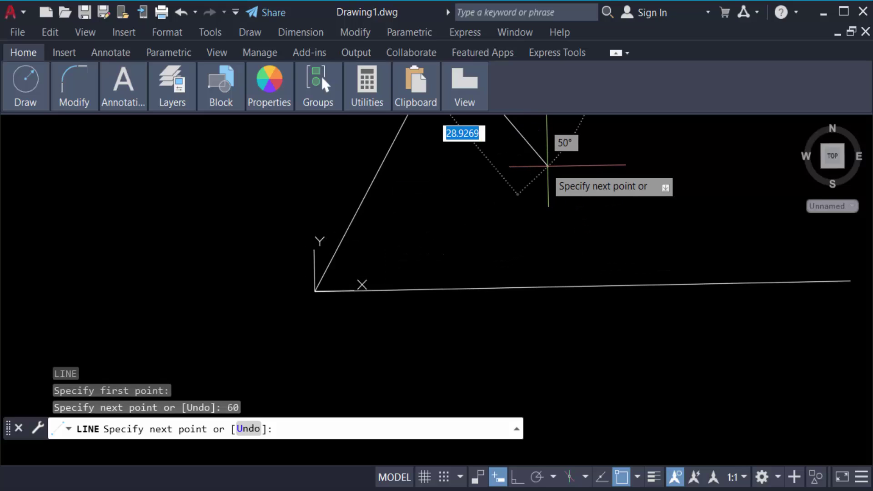
scroll(541, 214, "down", 2)
scroll(536, 233, "up", 1)
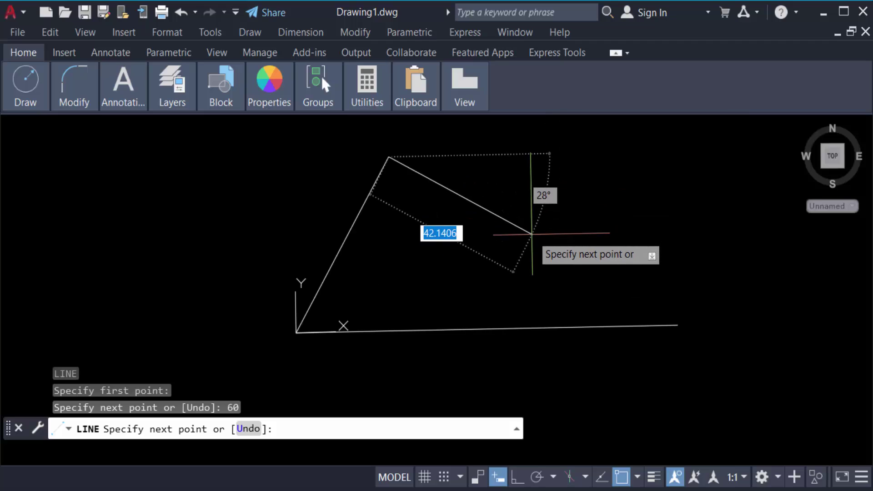
key("Escape")
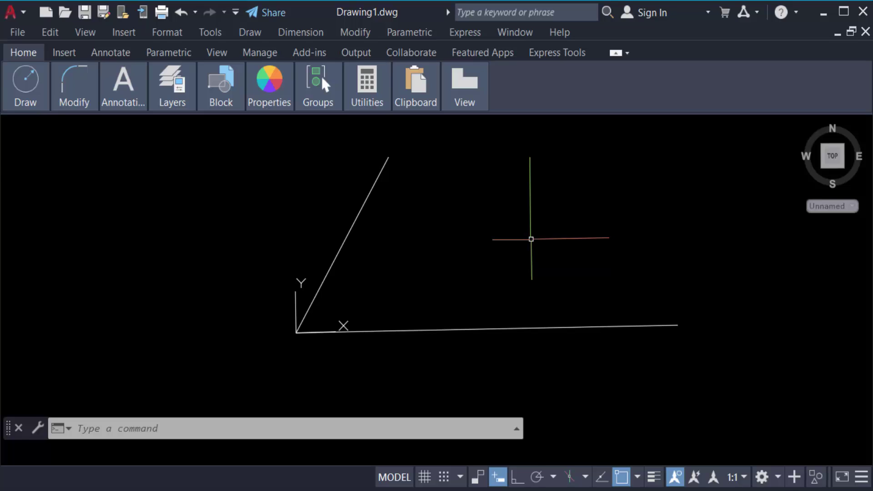
Step: Dimension the 60° angle between the slanted line and the base line with an Angular dimension
mouse_move(124, 99)
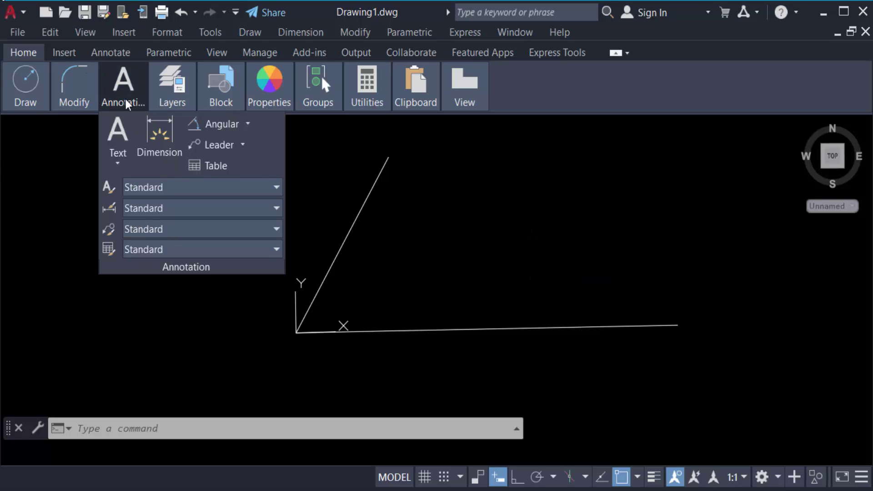
left_click(246, 126)
left_click(254, 214)
left_click(383, 168)
left_click(515, 327)
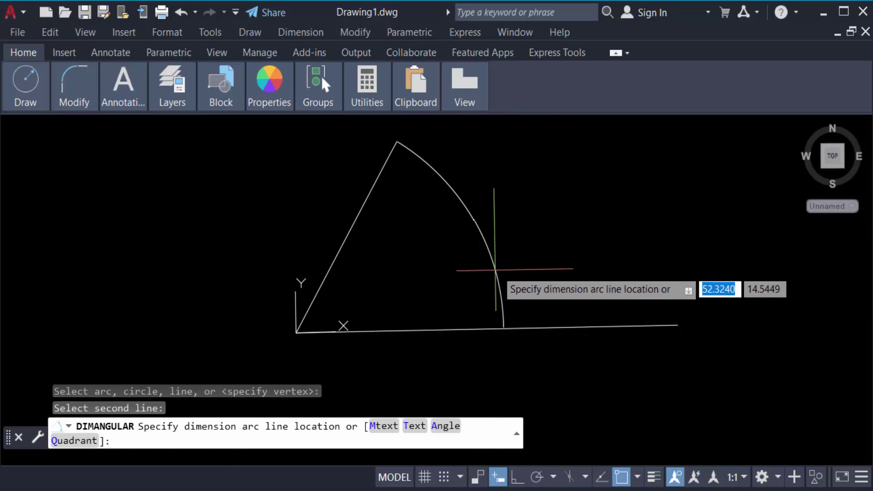
left_click(497, 268)
scroll(482, 220, "up", 6)
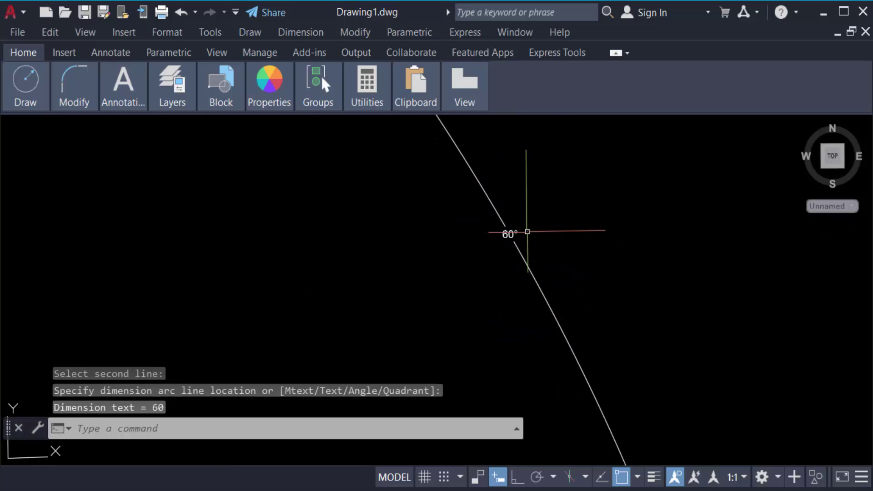
scroll(480, 222, "down", 7)
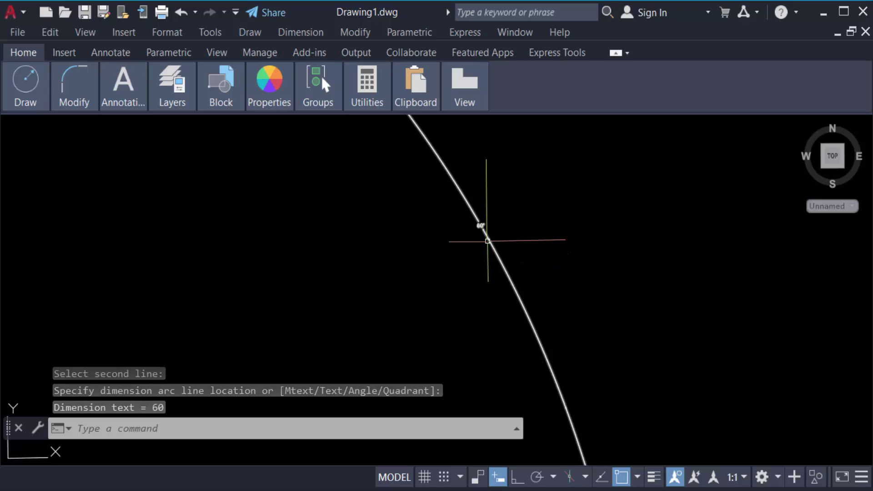
scroll(489, 250, "up", 8)
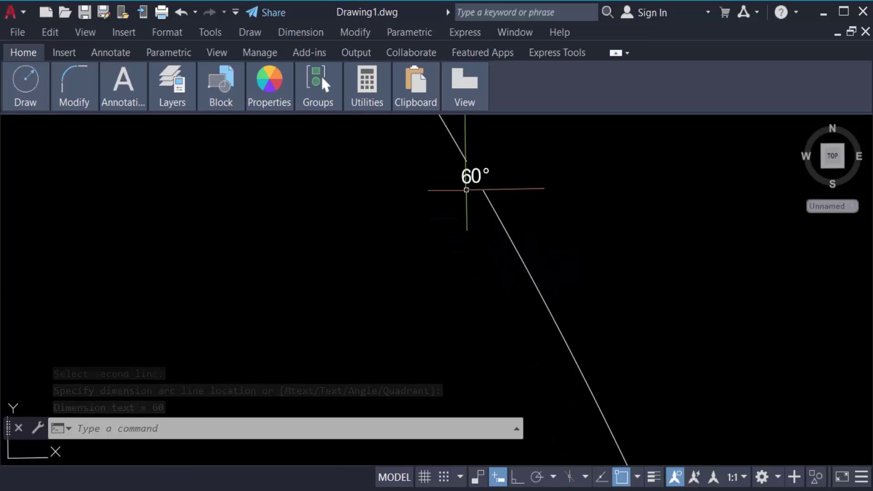
scroll(463, 181, "down", 10)
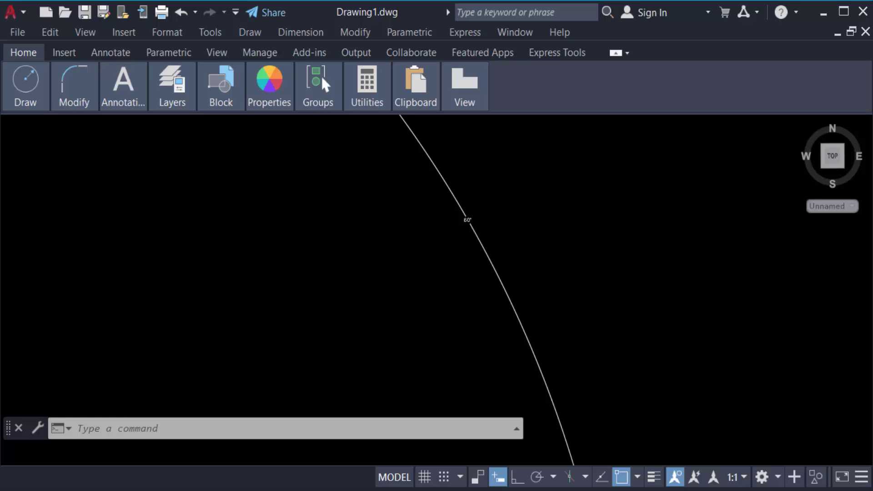
Step: In Properties, give the angular dimension Arrow size 2 and Text height 2
type("CH")
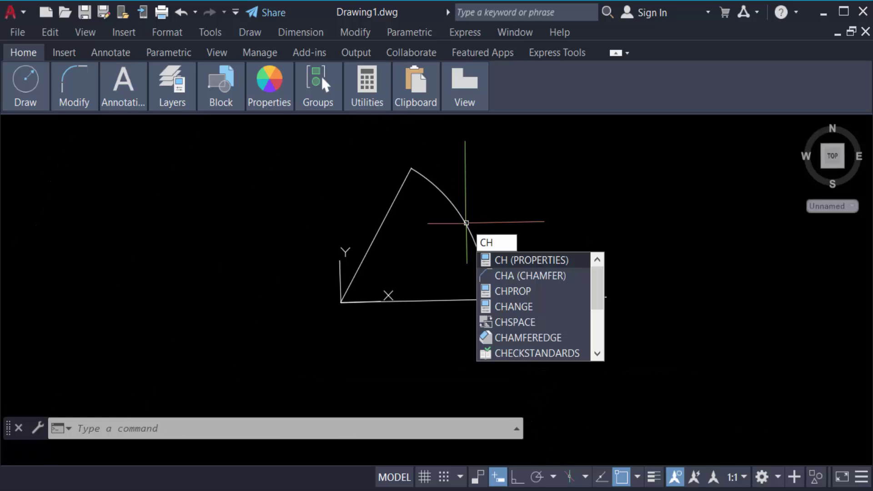
key("Return")
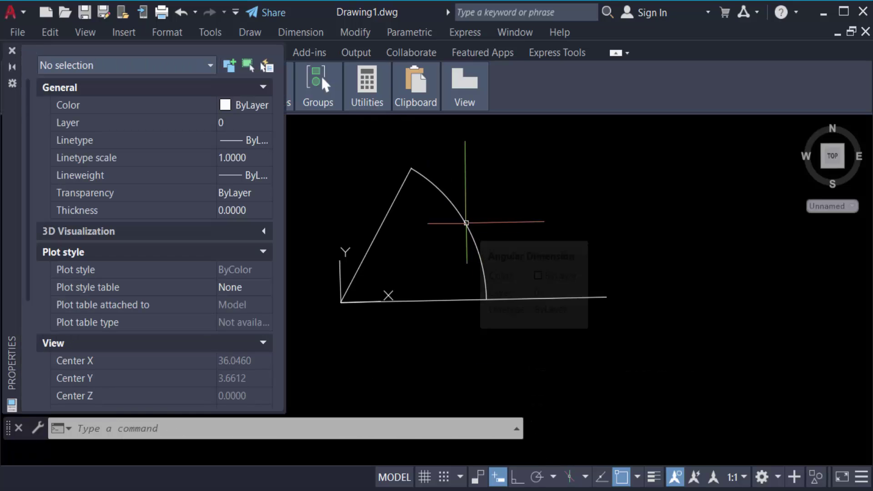
left_click(468, 221)
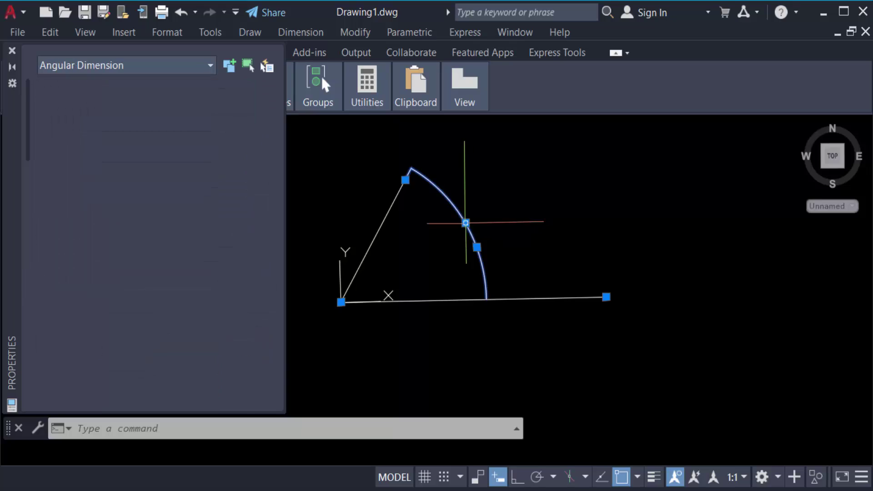
scroll(149, 313, "down", 3)
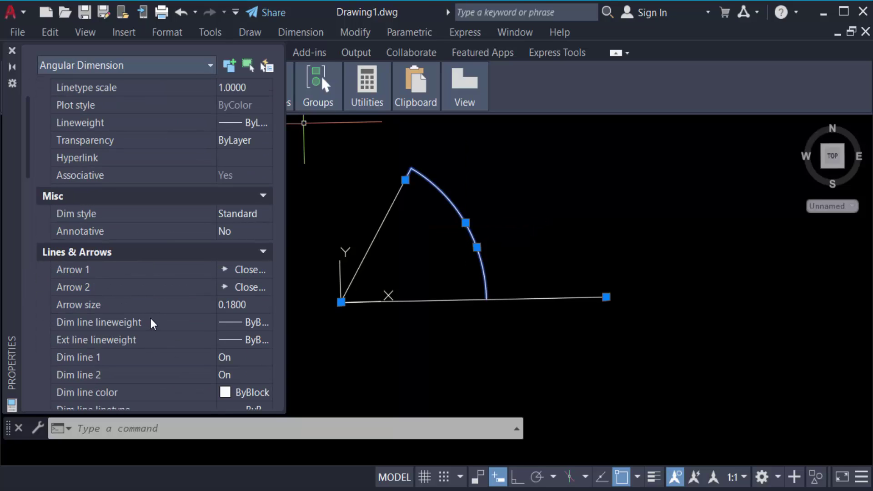
left_click(239, 307)
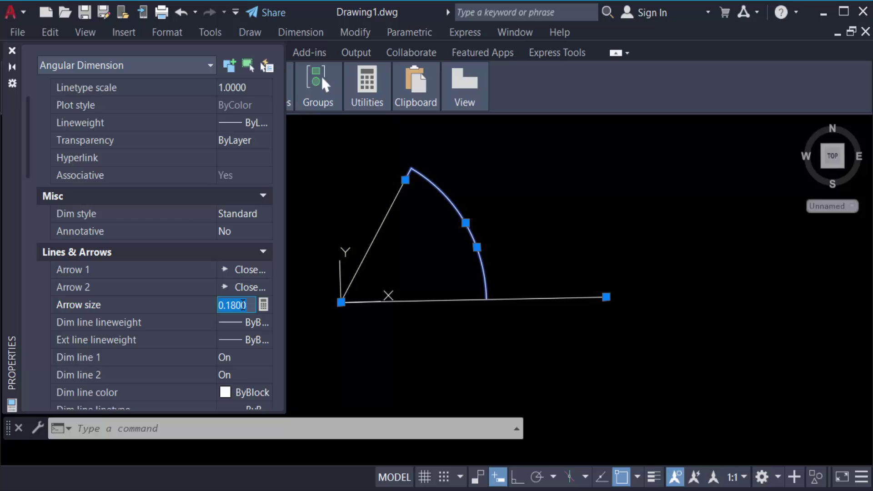
type("2")
scroll(224, 359, "down", 5)
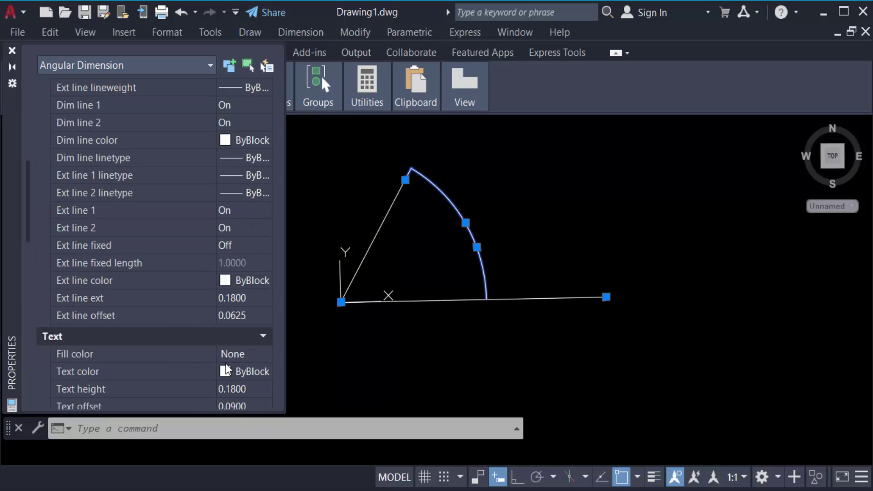
left_click(236, 391)
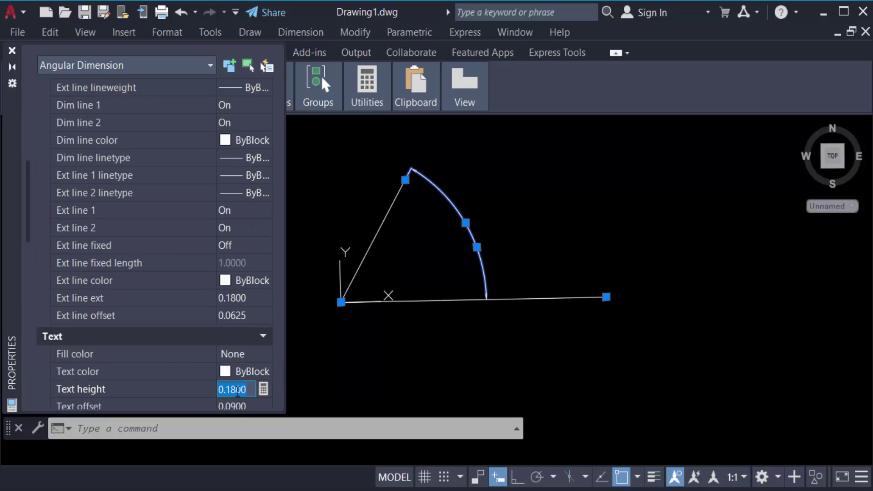
type("2")
key("Tab")
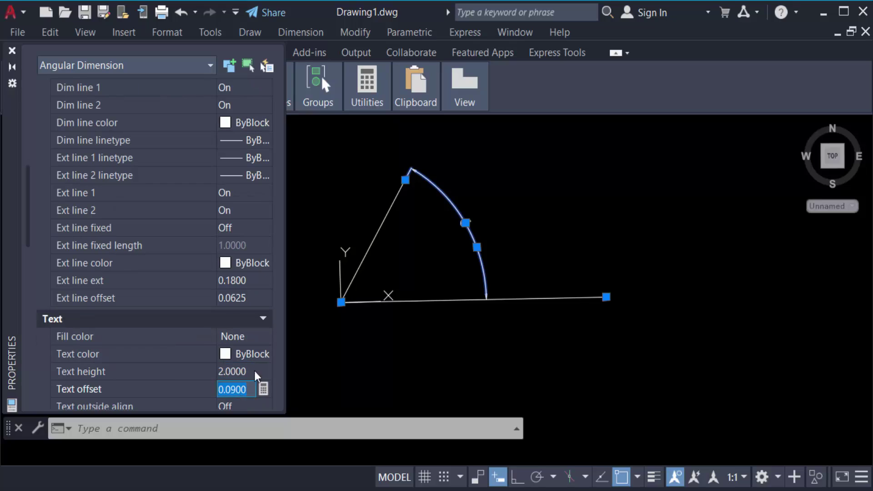
left_click(11, 50)
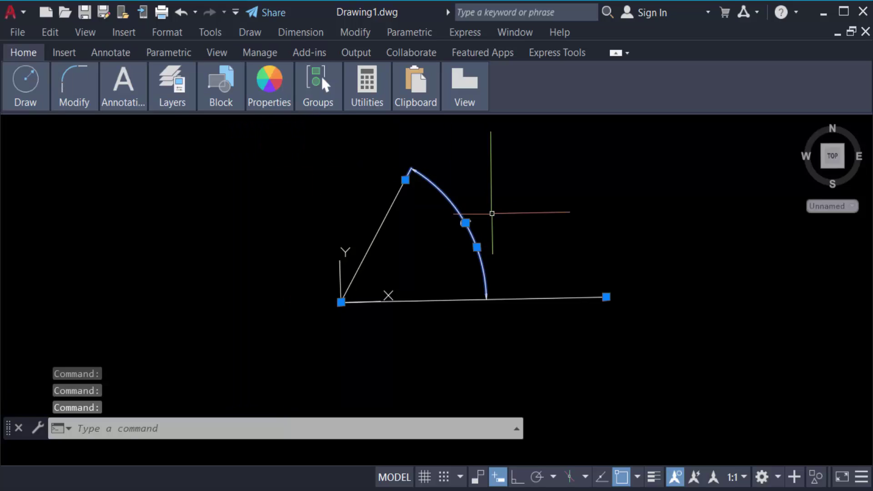
Step: Deselect the angular dimension and start the LINE command with L
scroll(491, 214, "up", 4)
scroll(473, 279, "down", 3)
scroll(461, 272, "up", 3)
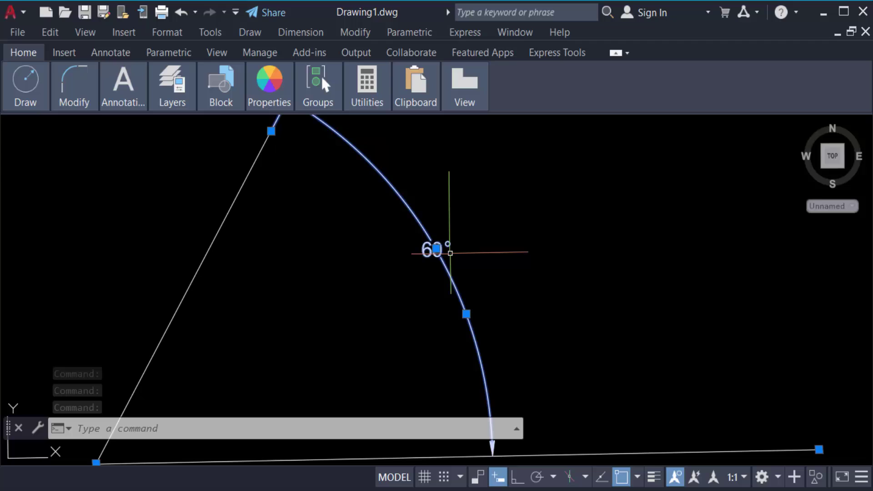
key("Escape")
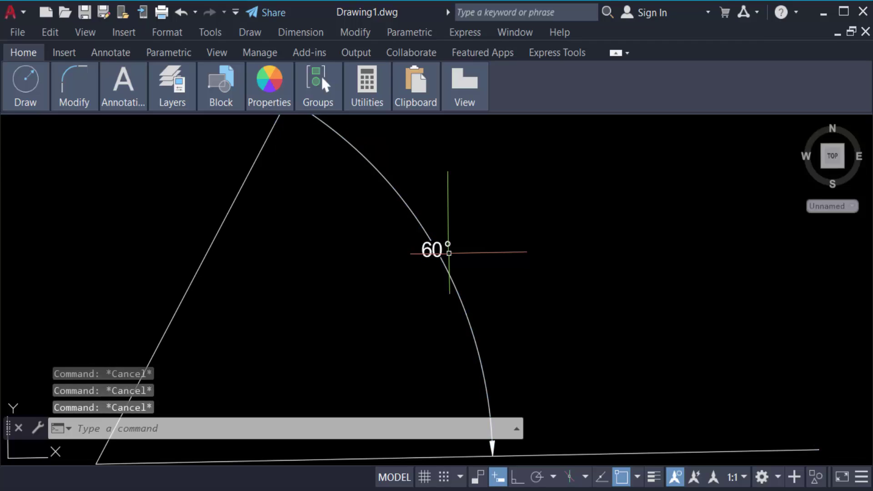
scroll(448, 253, "down", 3)
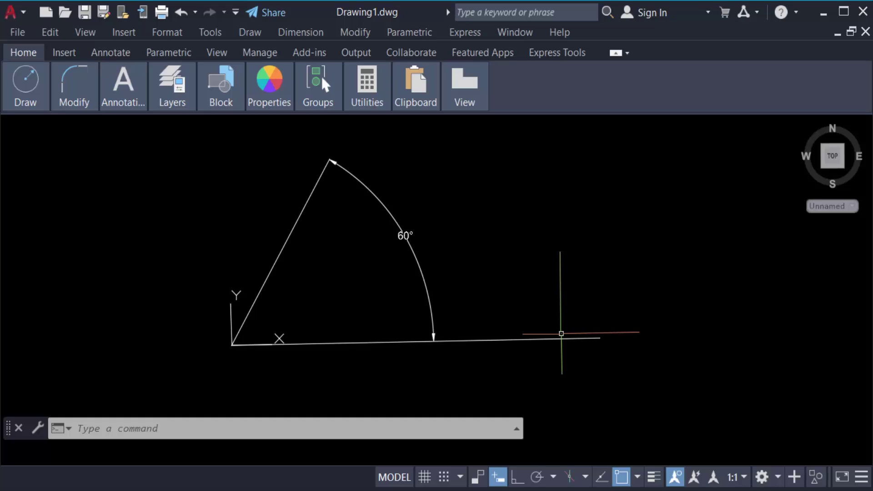
key("Escape")
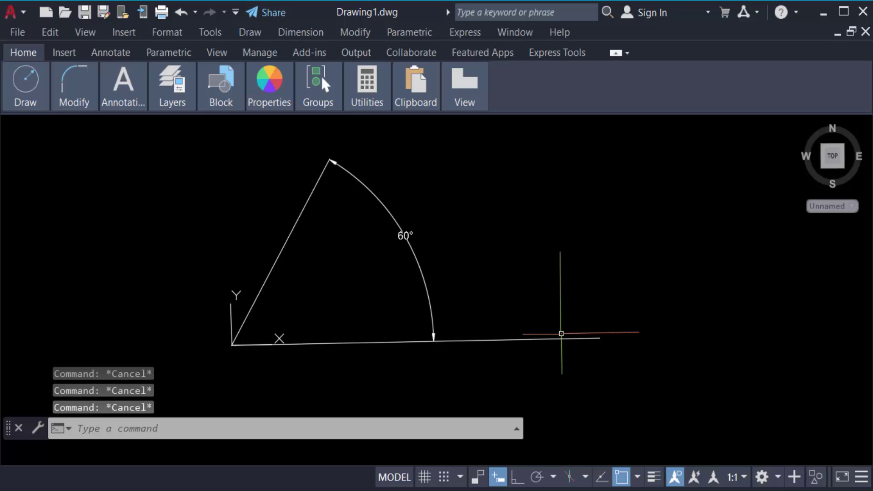
type("l")
key("Return")
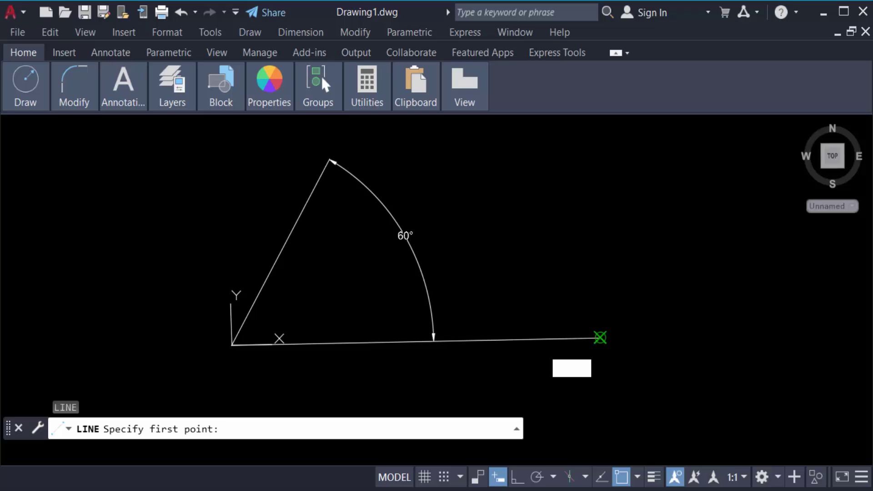
Step: Draw a 20-unit segment left from the base line's right end, then a 20-unit segment at 45°
left_click(600, 337)
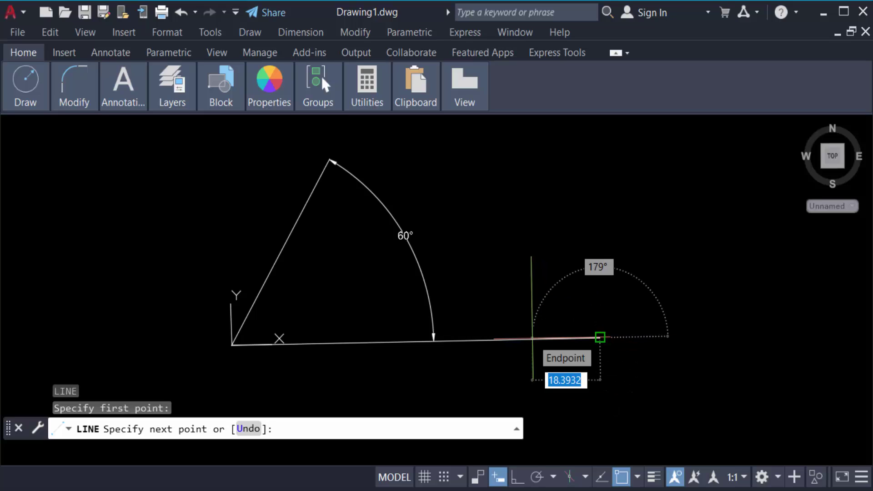
type("20")
key("Return")
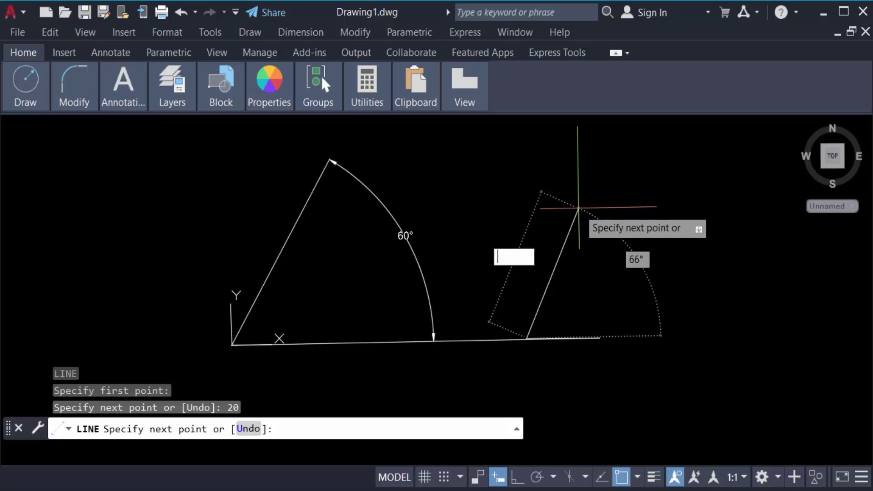
type("20")
key("Tab")
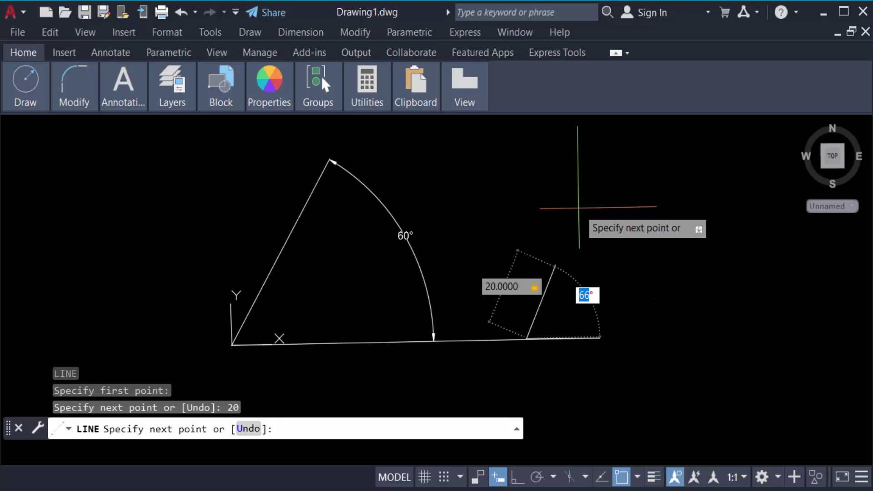
type("45")
key("Return")
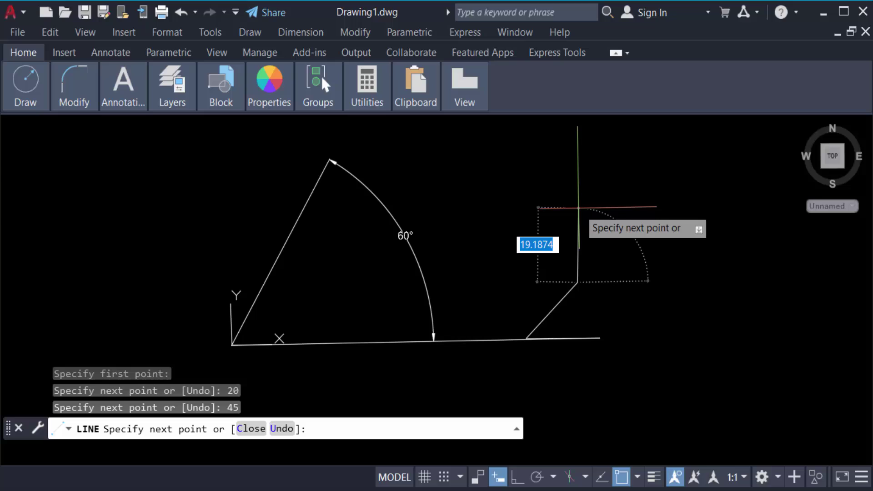
key("Escape")
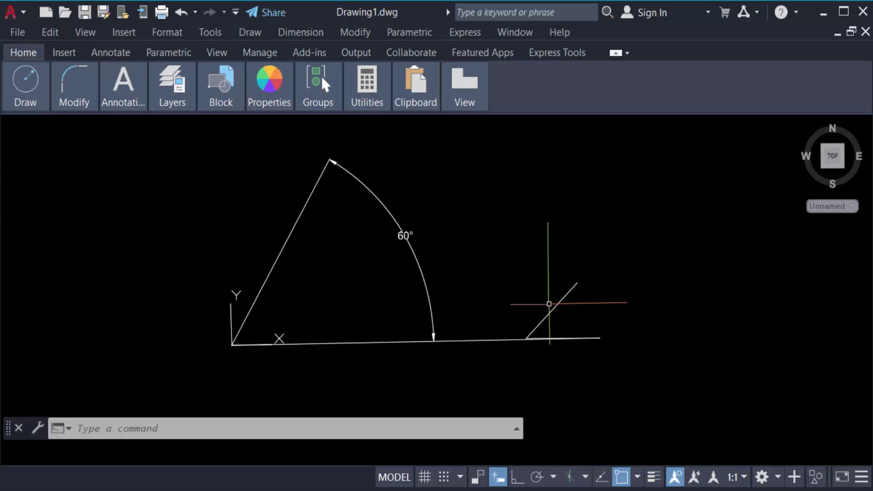